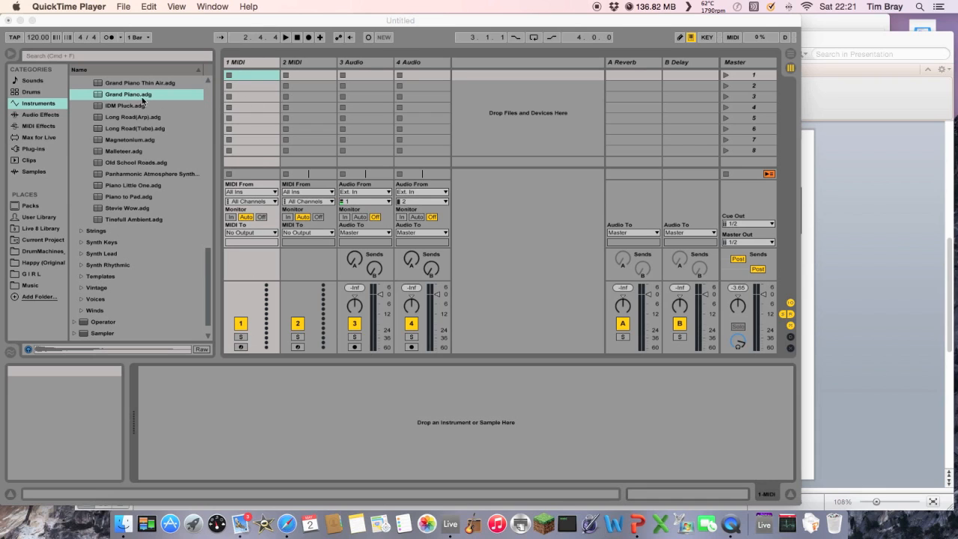
Load the Grand Piano.adg instrument from the Instruments category onto the first MIDI track.
left_click(32, 107)
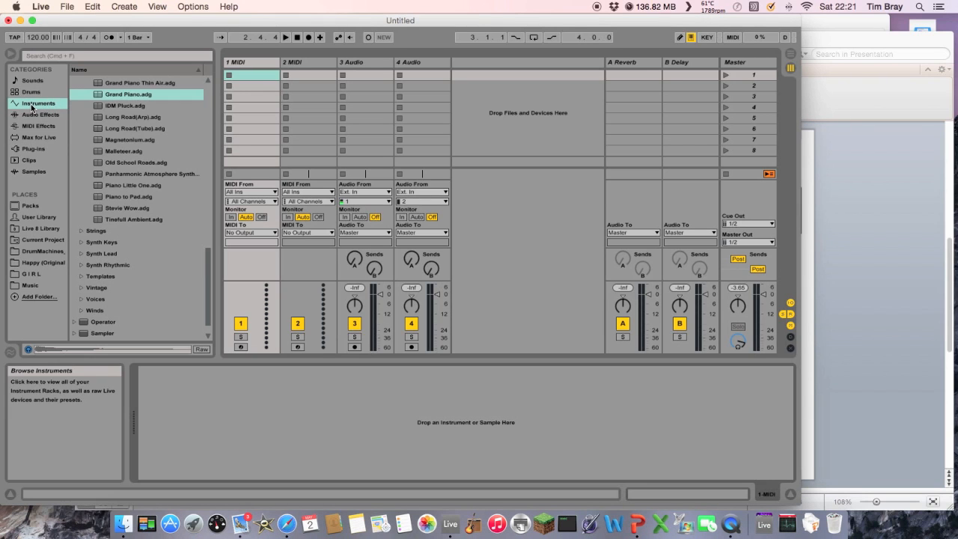
left_click(116, 96)
left_click_drag(116, 95, 160, 96)
left_click(159, 95)
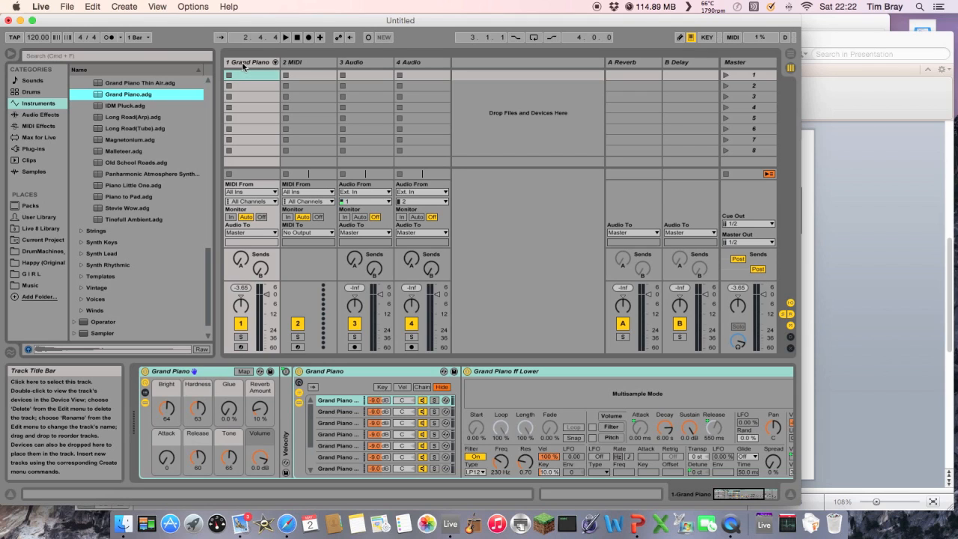
Arm the Grand Piano track for recording and set its MIDI input to Axiom 25 Classic Input, keeping All Channels.
left_click(241, 348)
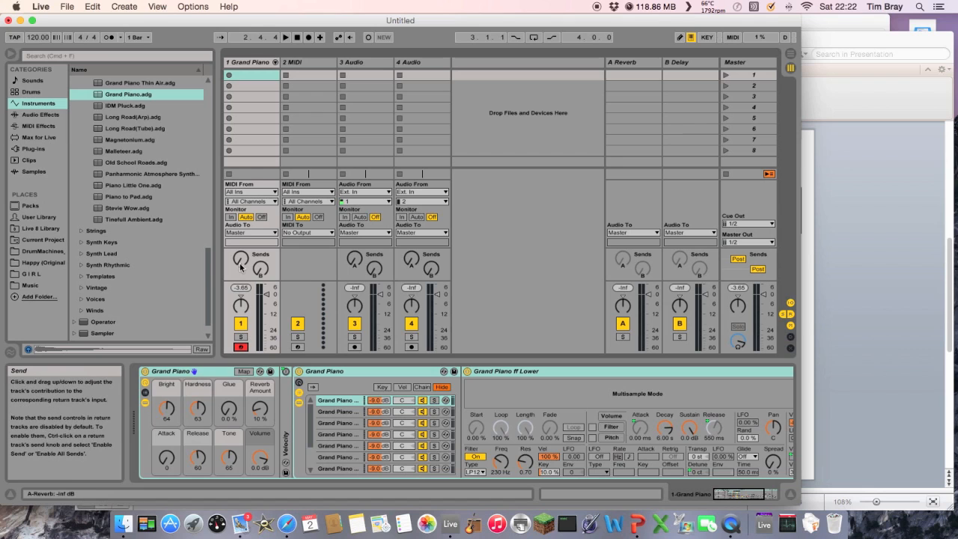
left_click(255, 193)
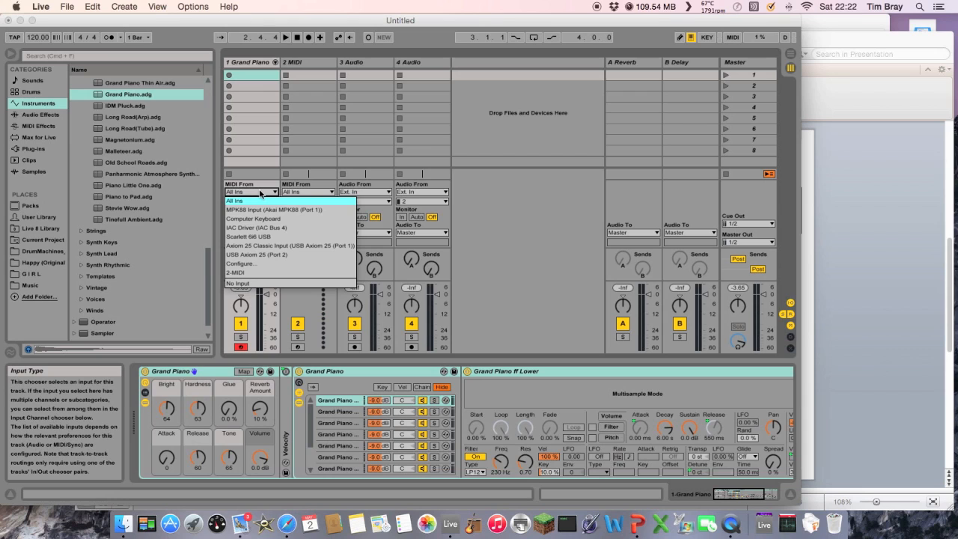
left_click(255, 245)
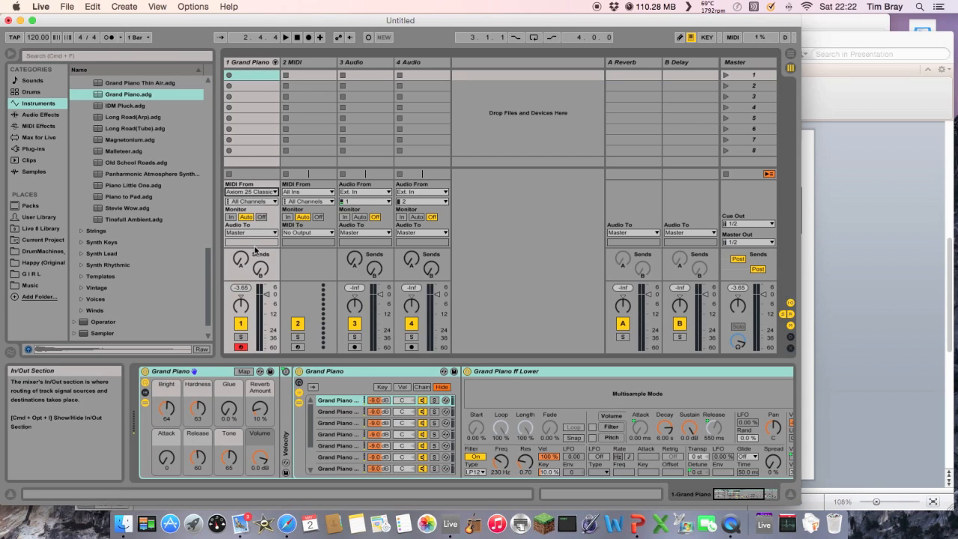
left_click(257, 201)
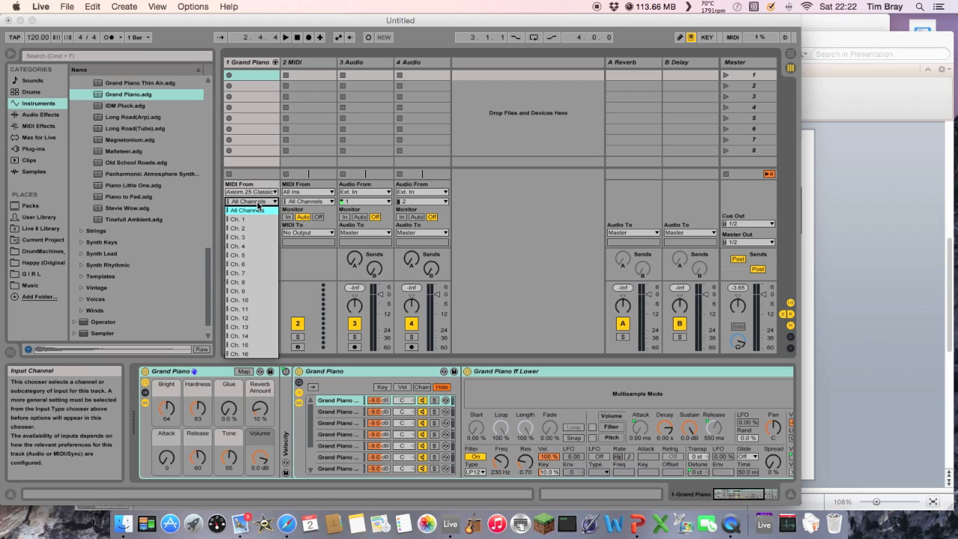
left_click(257, 204)
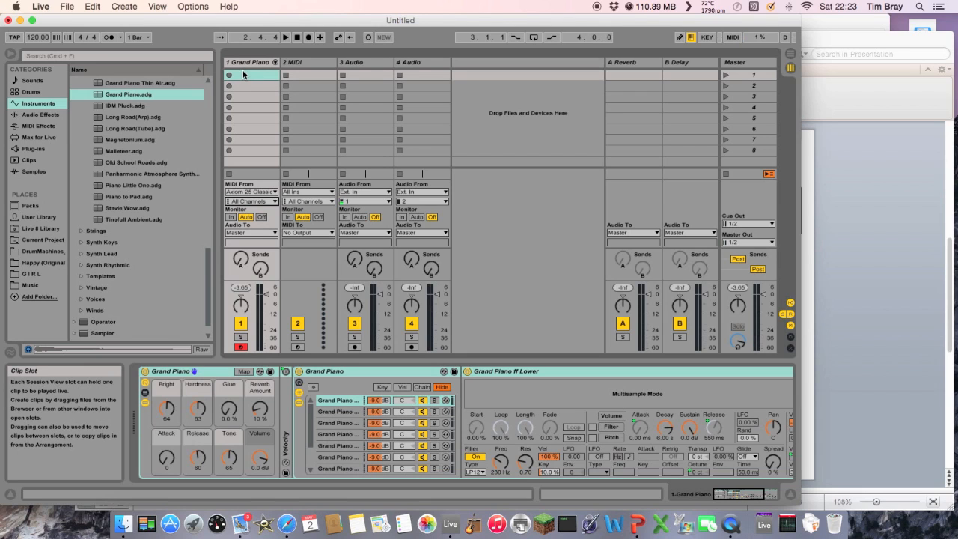
Turn on the metronome and set its recording count-in to 2 Bars.
left_click(109, 38)
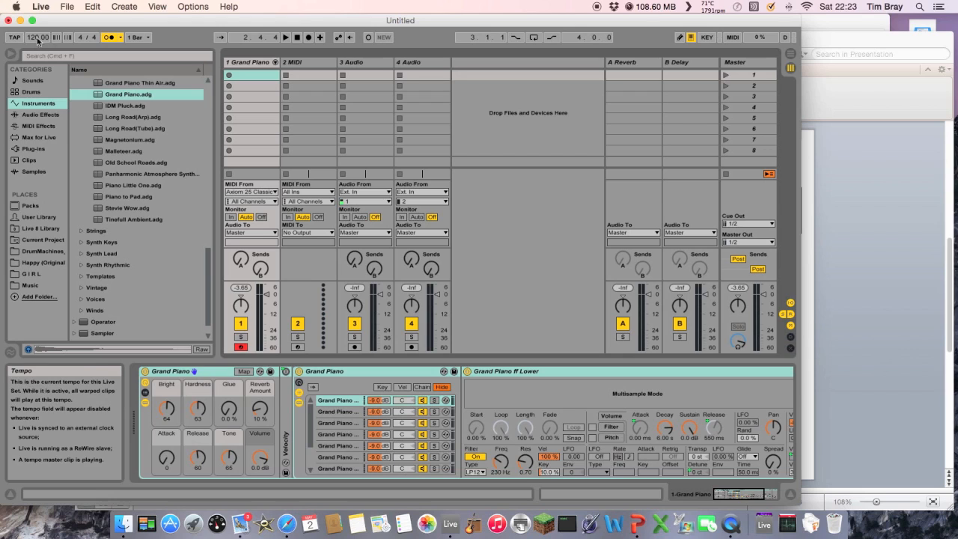
left_click(120, 39)
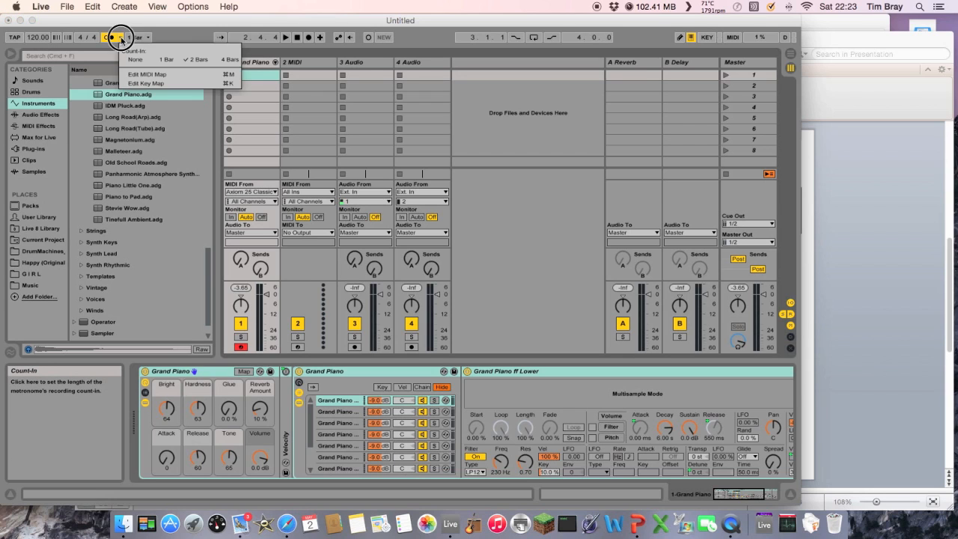
left_click(203, 59)
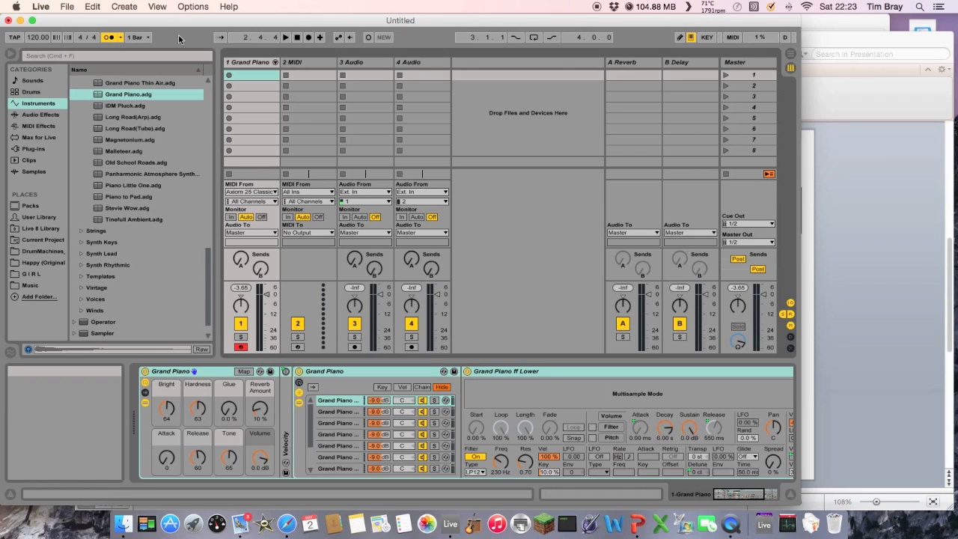
Set record quantization to Sixteenth-Note Quantization.
left_click(92, 7)
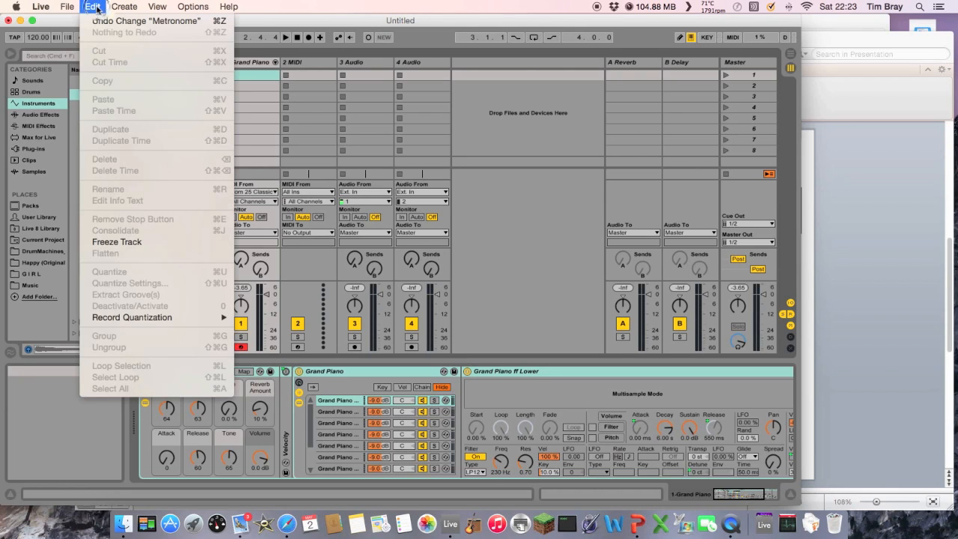
mouse_move(161, 316)
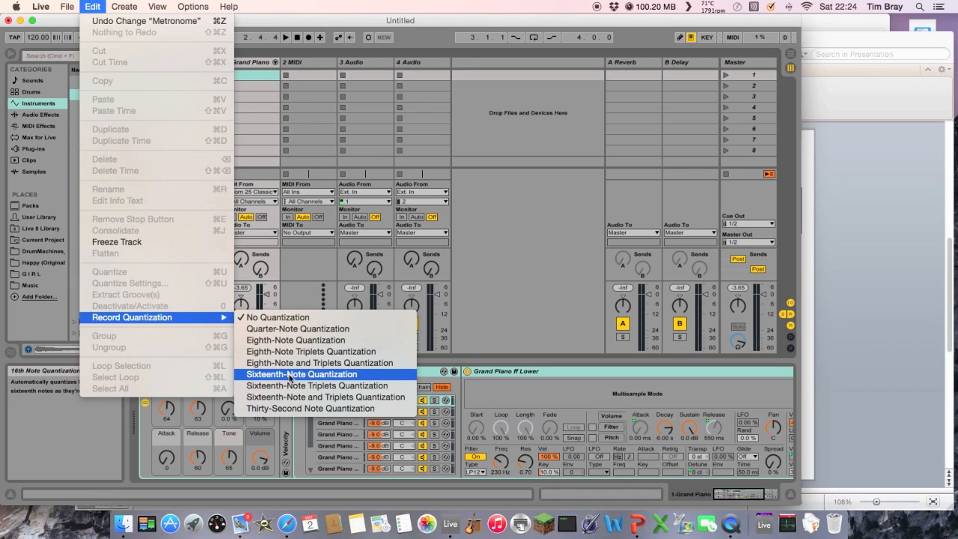
left_click(290, 374)
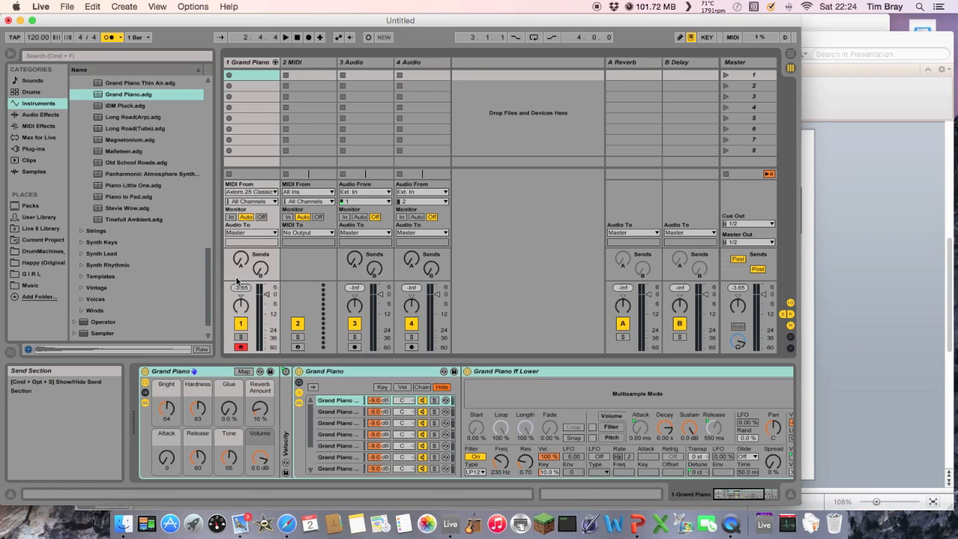
Record a piano clip into the first slot of the Grand Piano track and inspect its note timing against the grid.
left_click(229, 76)
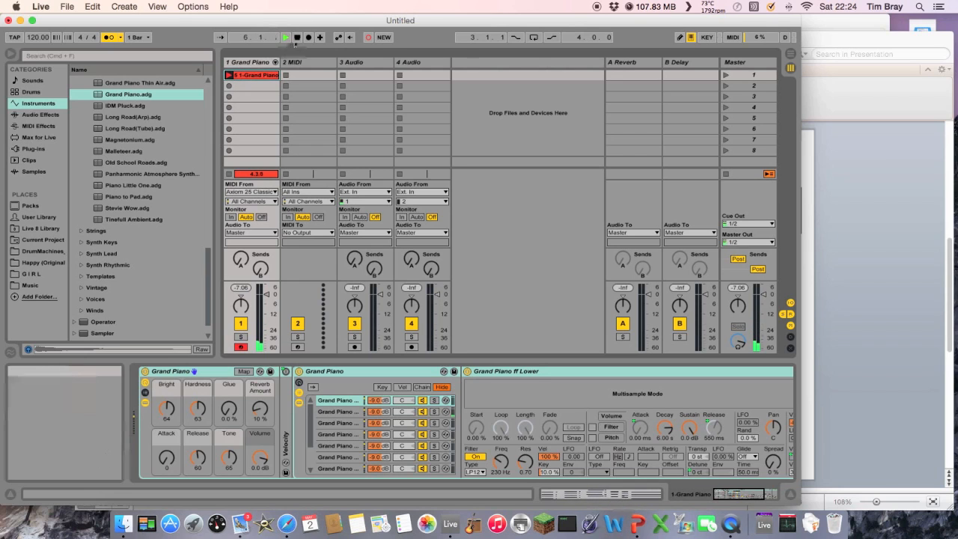
left_click(298, 37)
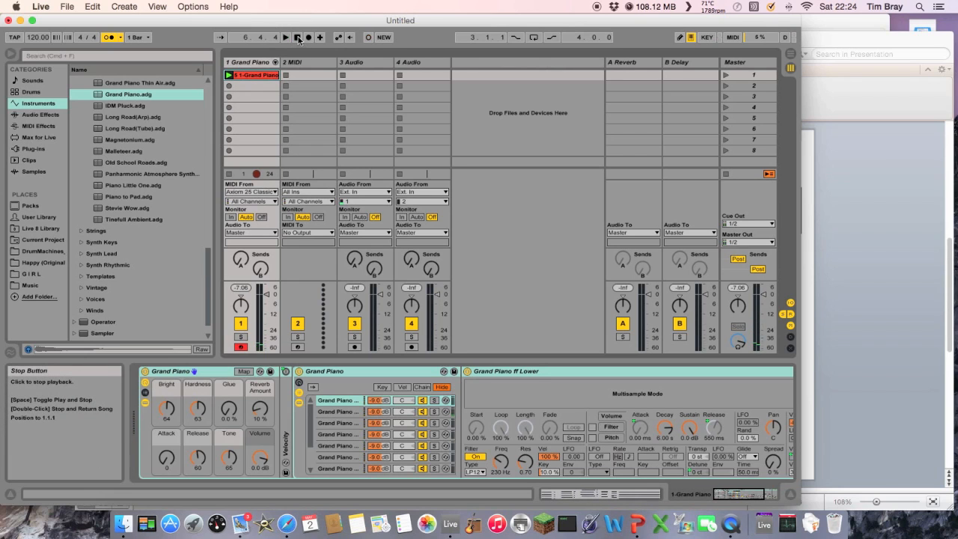
double_click(244, 76)
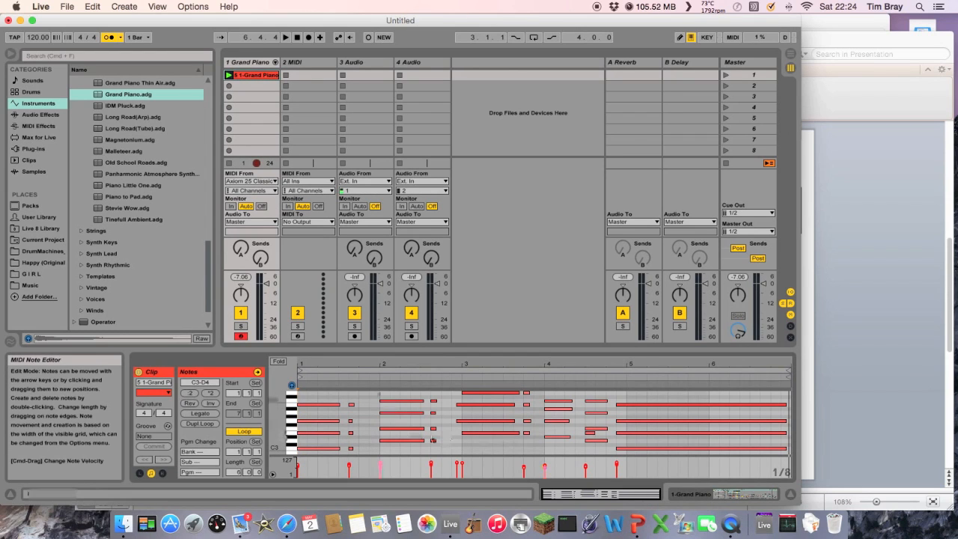
left_click_drag(370, 367, 401, 426)
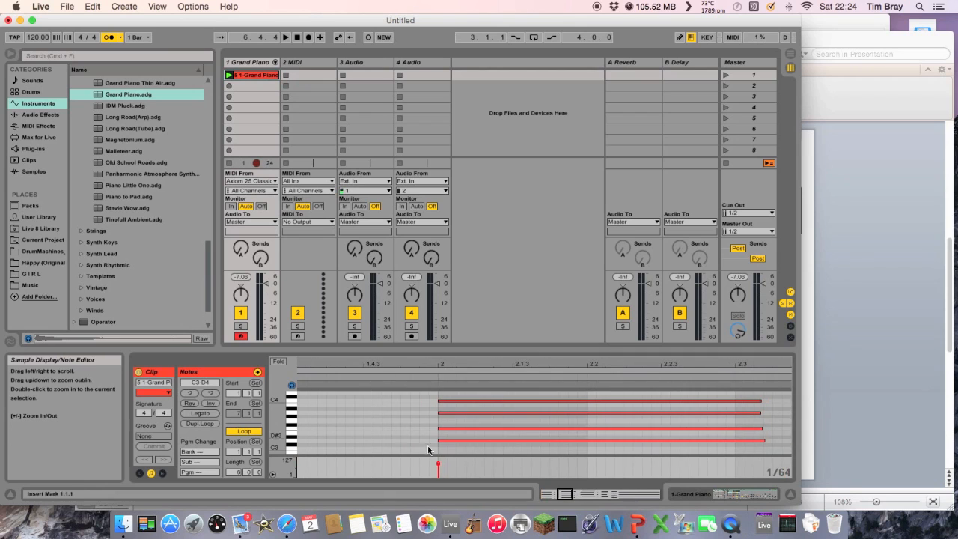
scroll(580, 428, "right", 5)
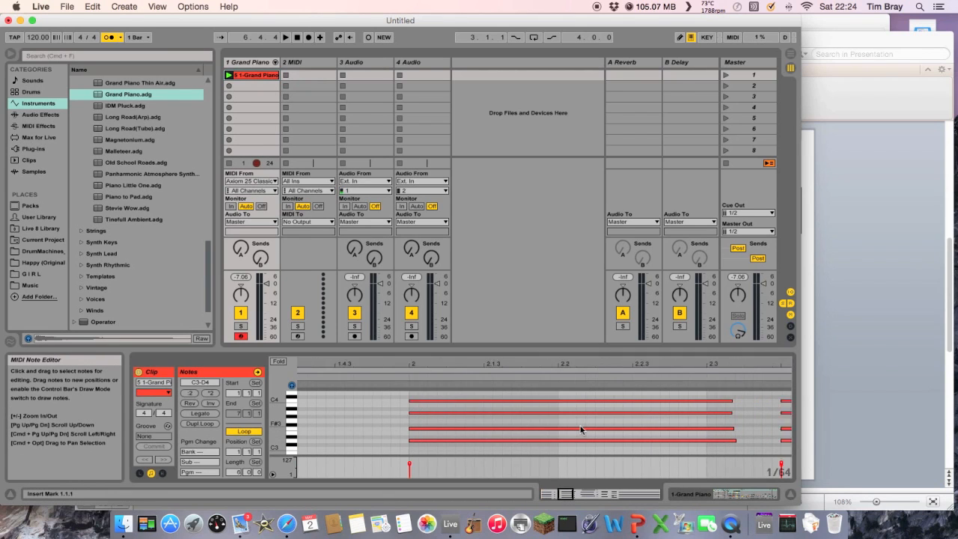
scroll(580, 429, "right", 12)
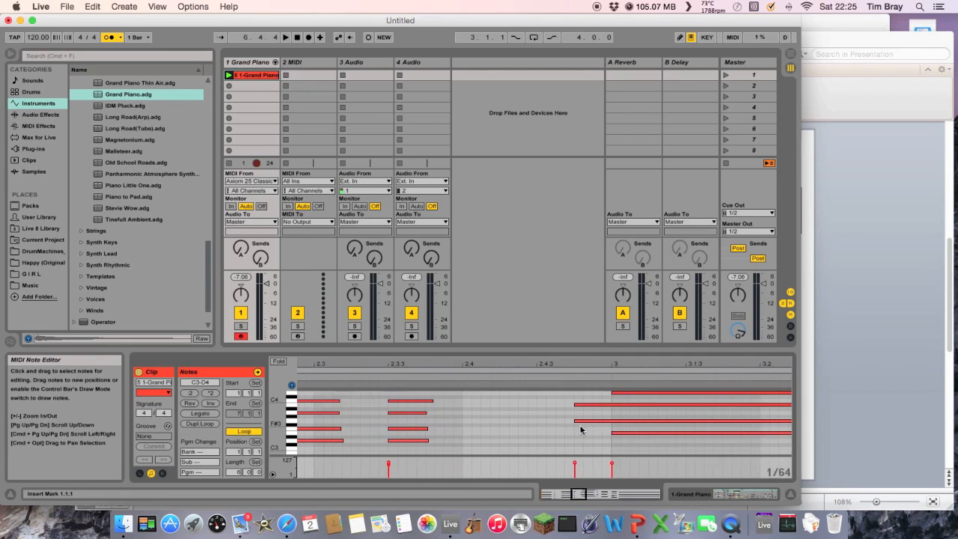
scroll(580, 429, "right", 4)
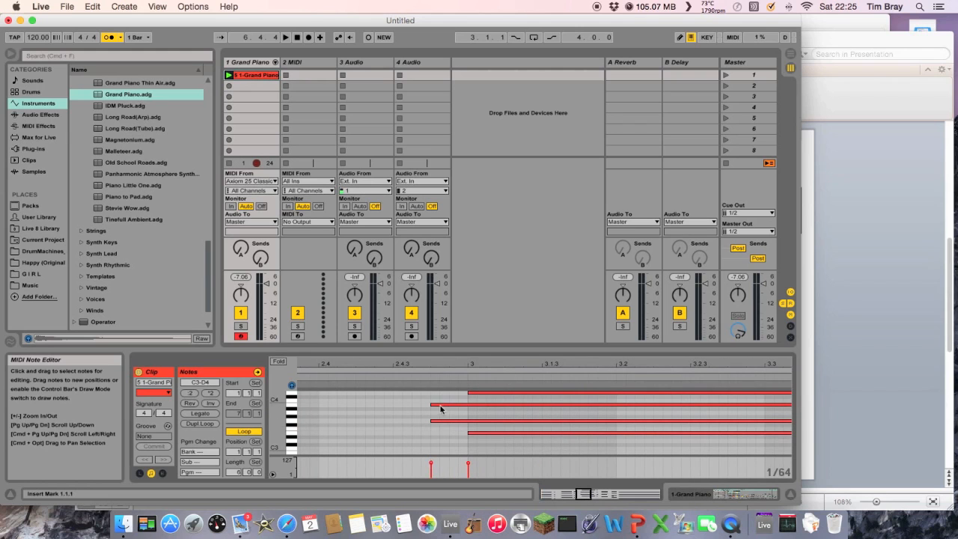
Delete the recorded clip from the Grand Piano track and set record quantization to No Quantization.
right_click(250, 75)
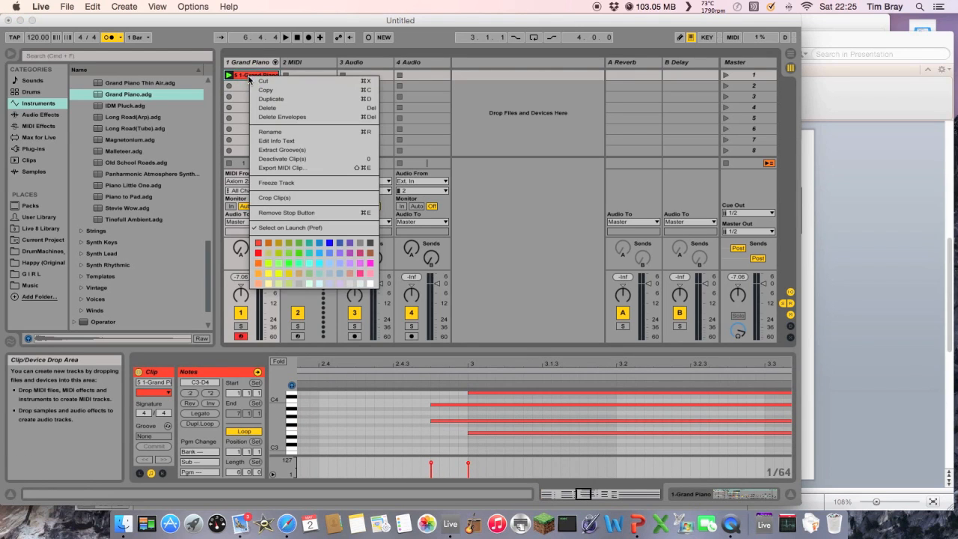
left_click(271, 108)
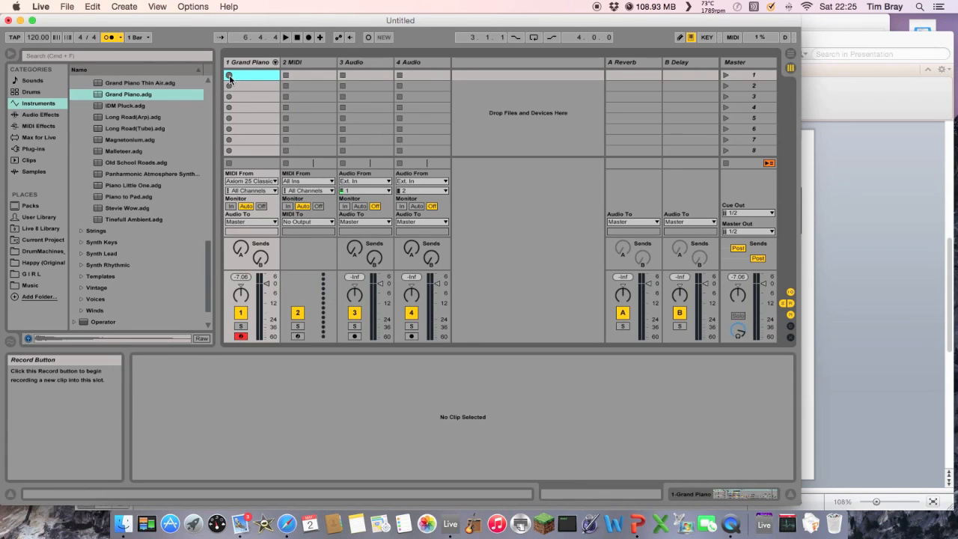
left_click(93, 7)
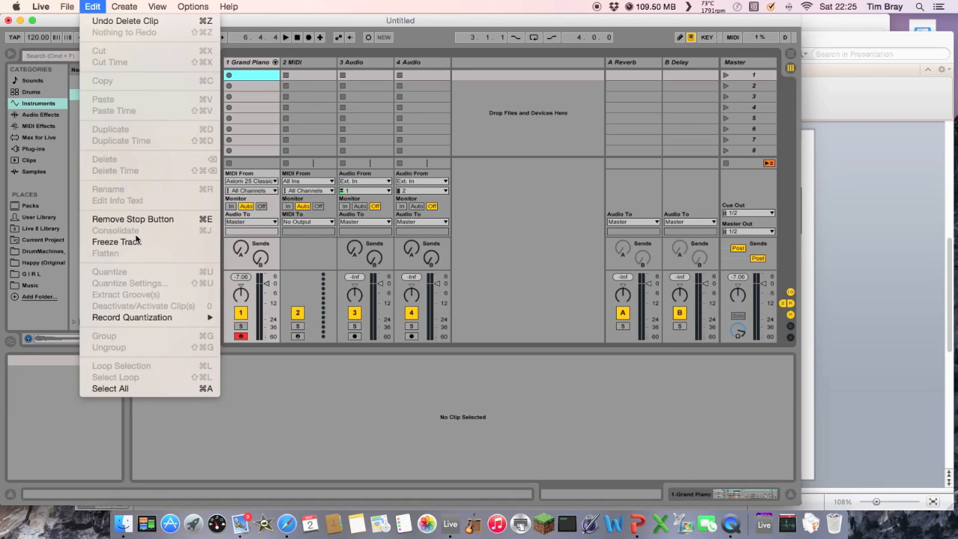
mouse_move(165, 322)
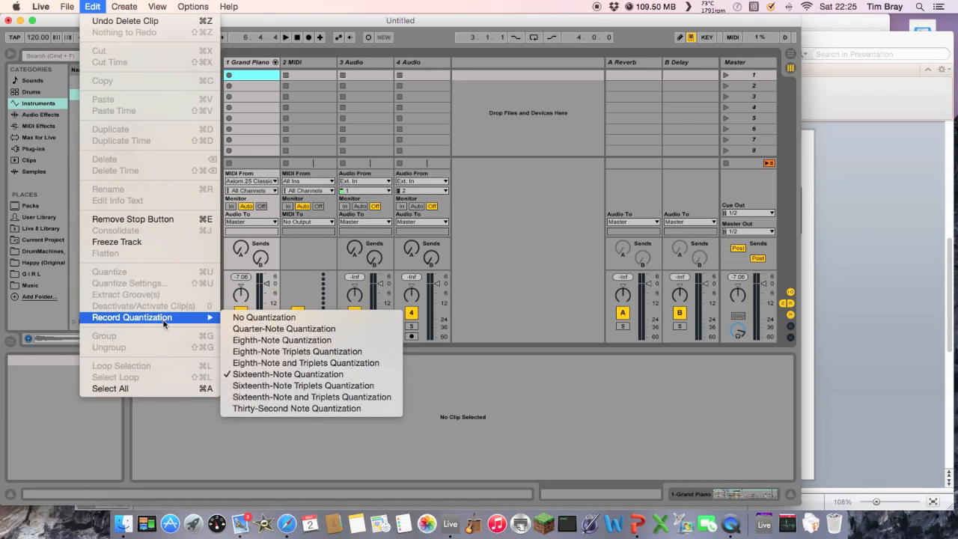
left_click(232, 318)
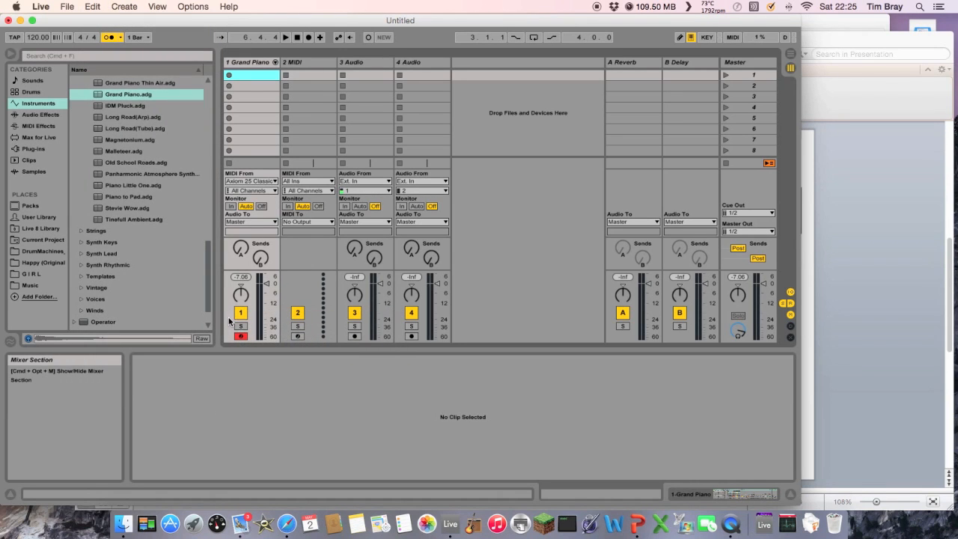
Record a new piano clip into the first Grand Piano slot and check the note starts near bar 3.
left_click(229, 76)
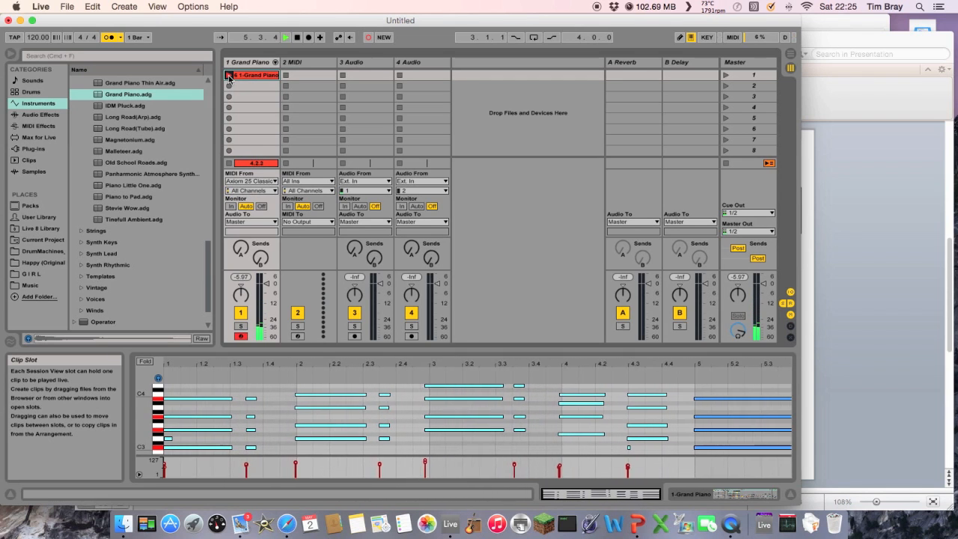
left_click(228, 76)
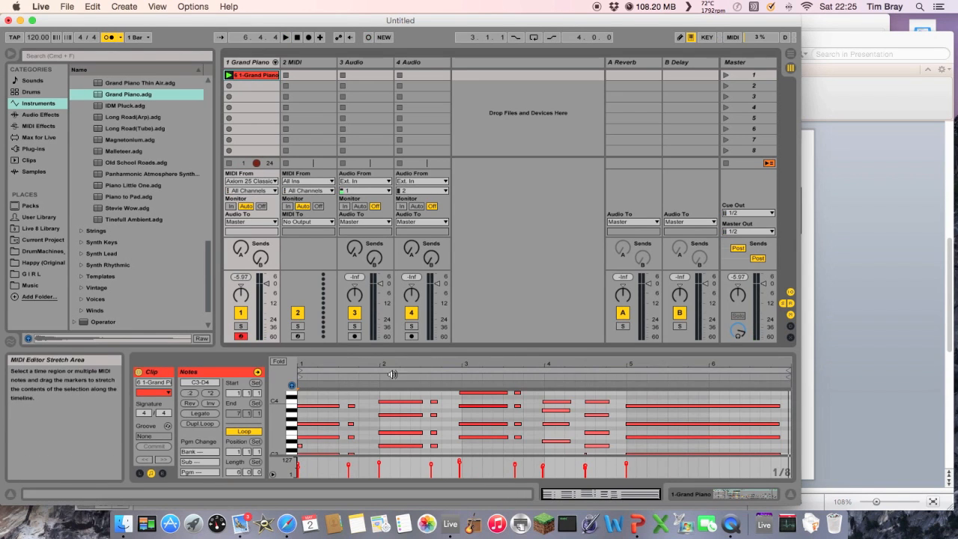
left_click_drag(377, 364, 405, 417)
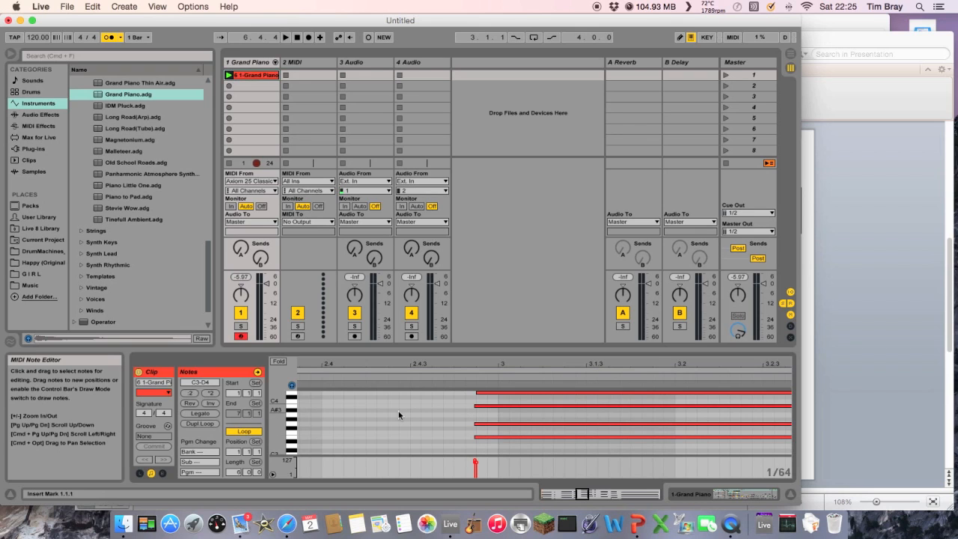
Quantize the start of the new clip's notes to 1/8 with an amount of 18 %.
left_click(93, 8)
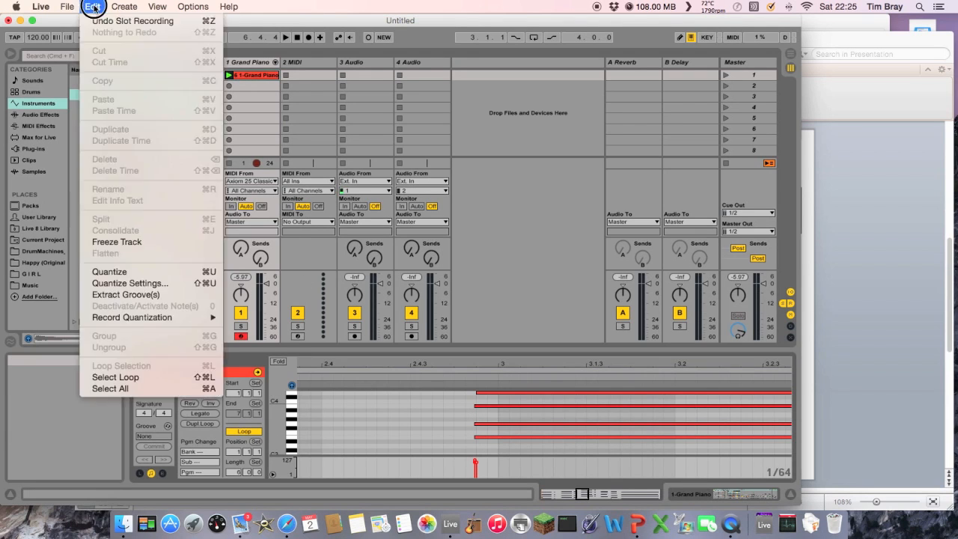
left_click(143, 289)
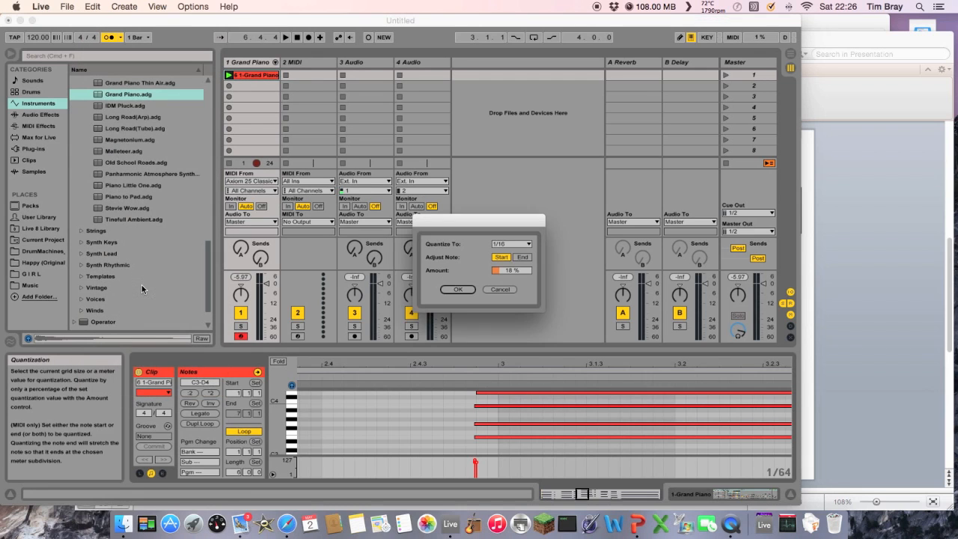
left_click(520, 246)
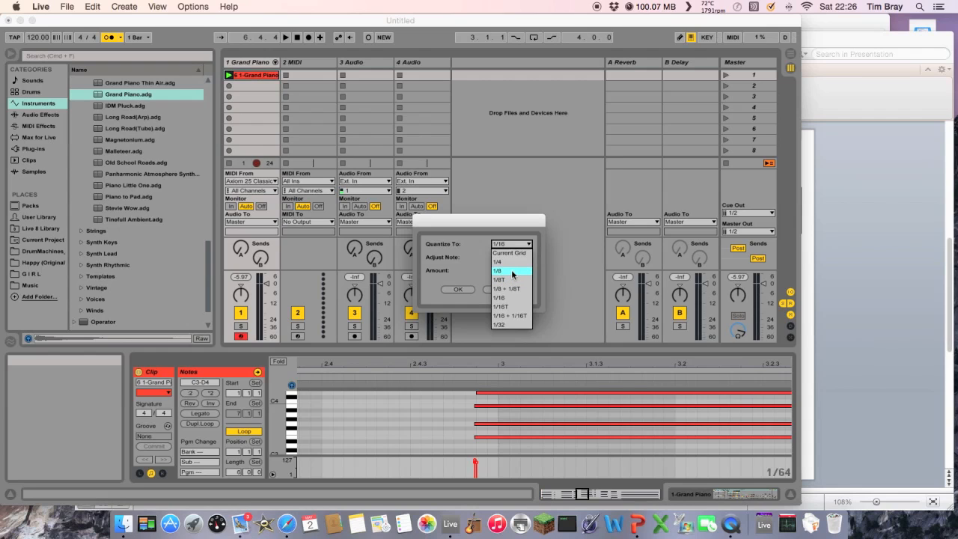
left_click(513, 270)
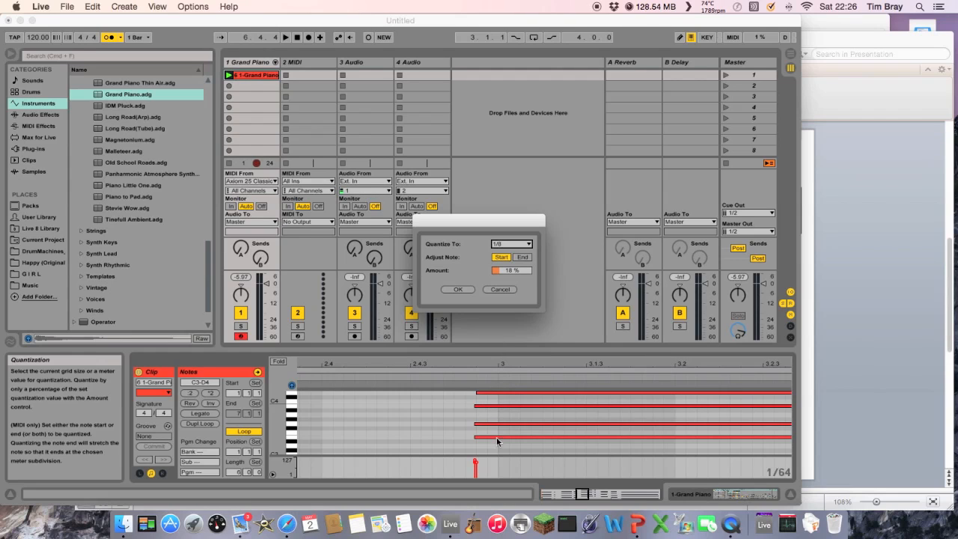
left_click(458, 290)
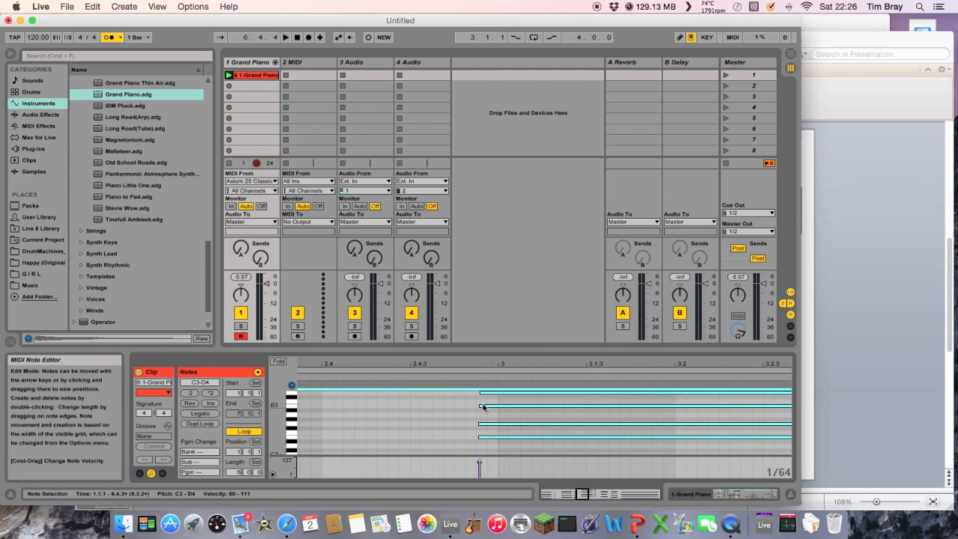
Quantize the clip's notes once more with the same quantize settings and play the clip back.
left_click(93, 7)
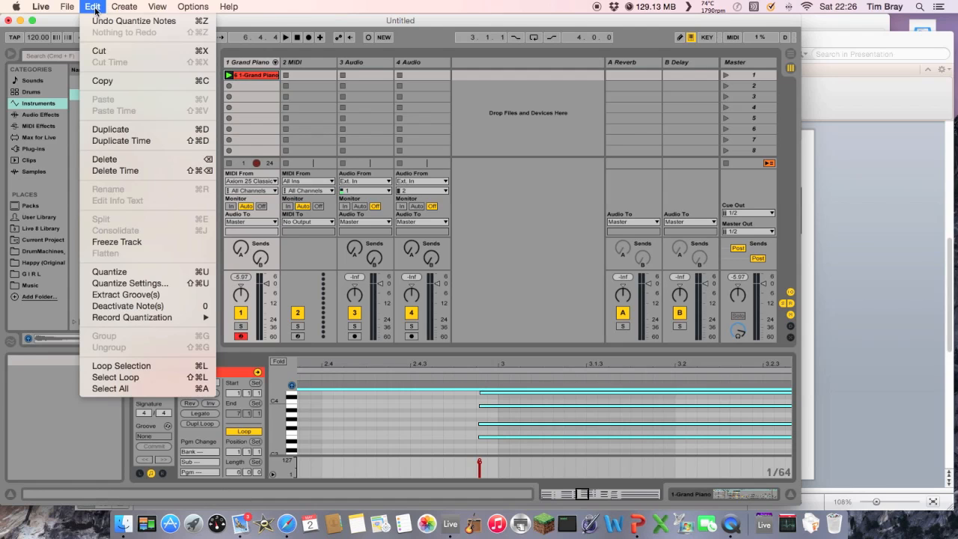
left_click(133, 285)
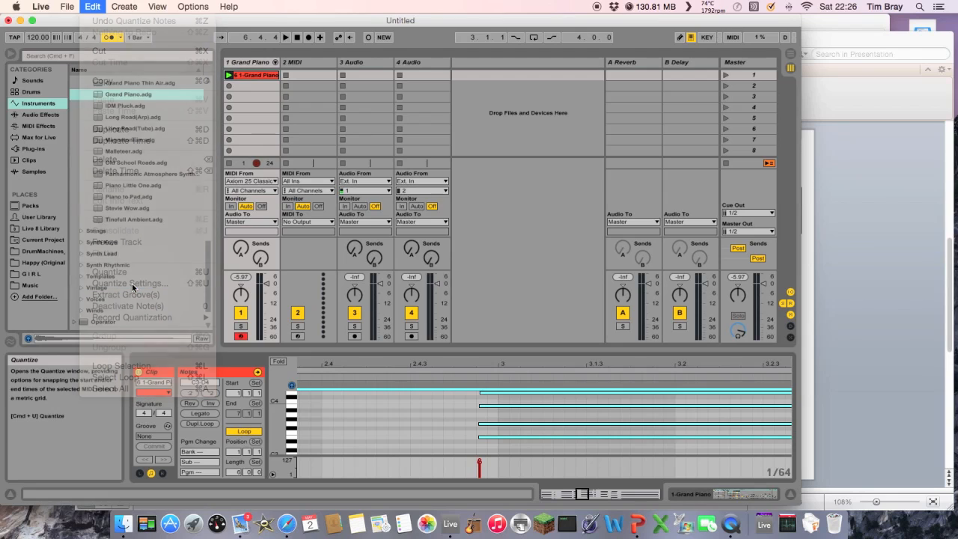
left_click(453, 294)
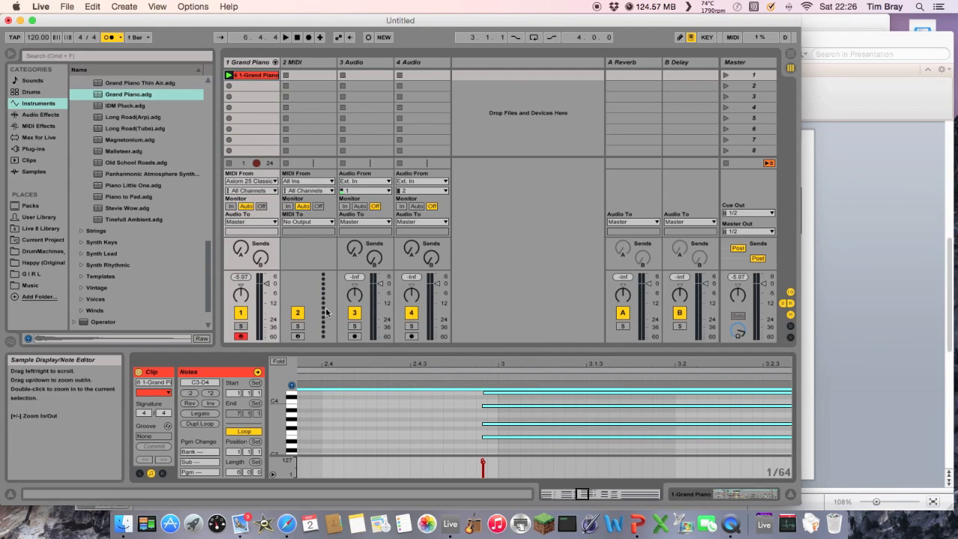
left_click(229, 75)
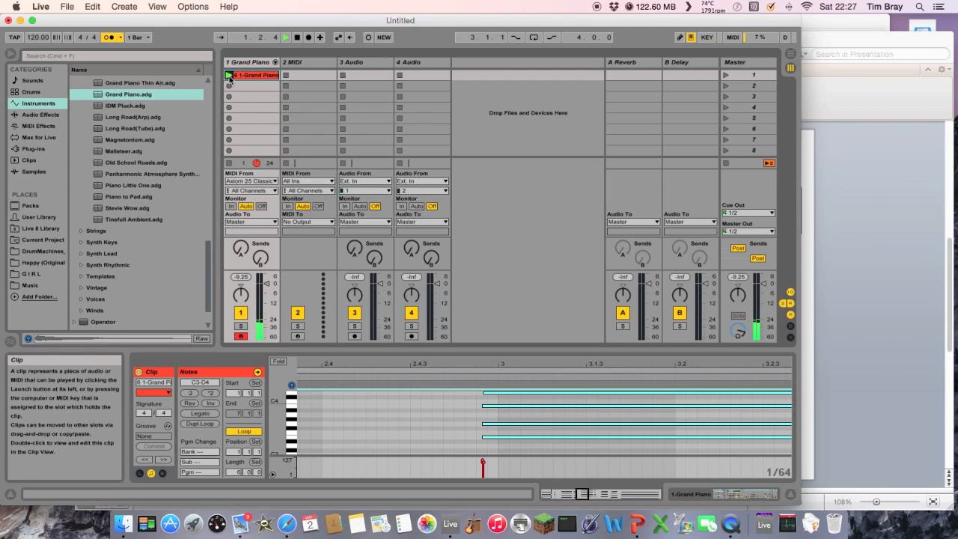